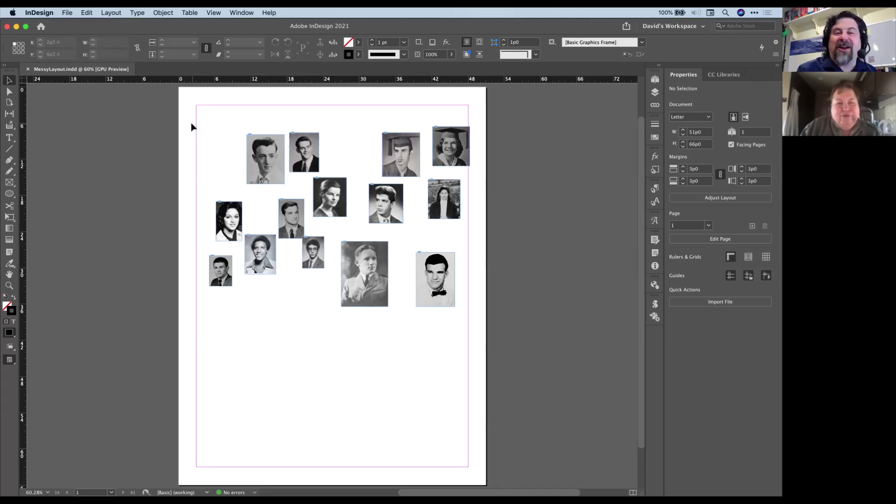
left_click_drag(192, 127, 478, 362)
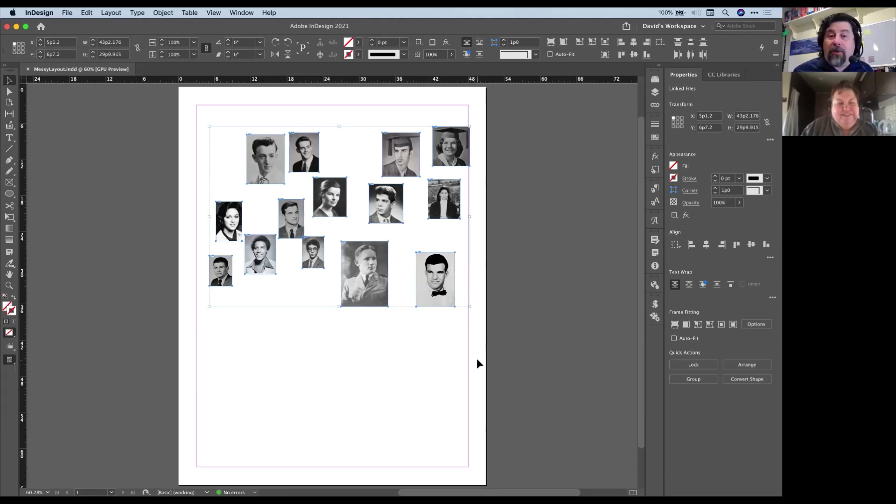
left_click(438, 343)
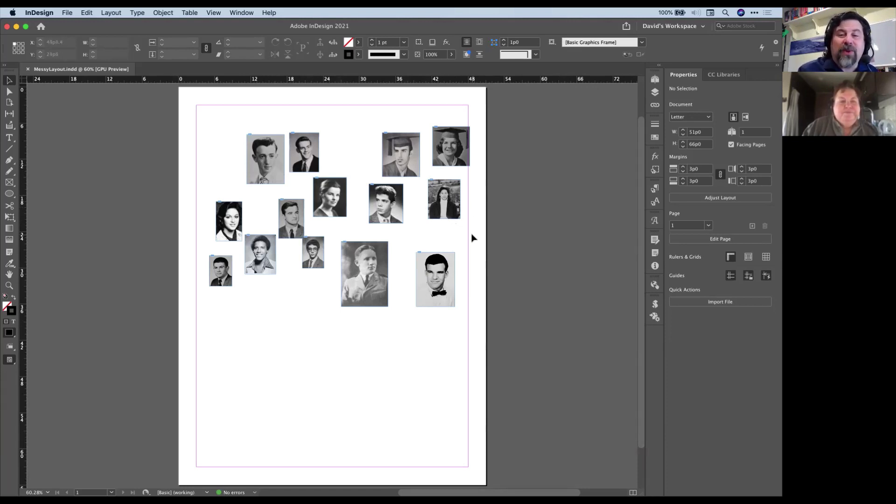
- Review the YearBook Photos object style's Size and Position Options and its Frame Fitting Options
left_click(655, 175)
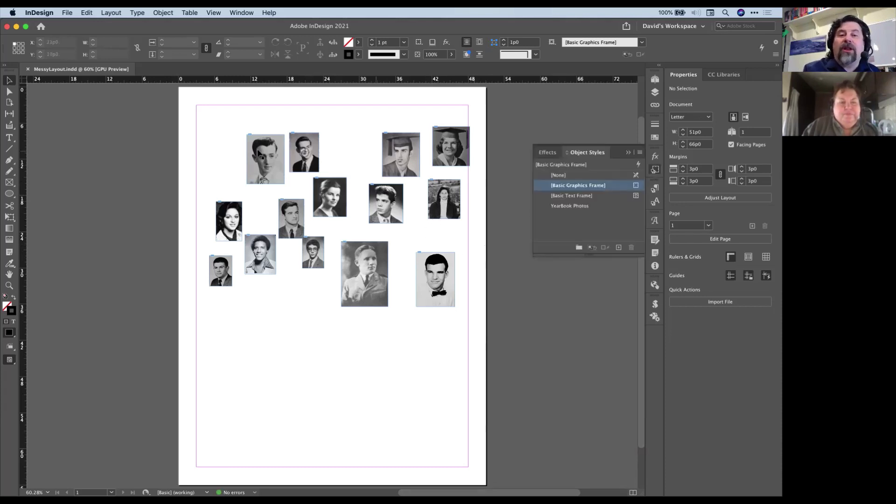
left_click(265, 179)
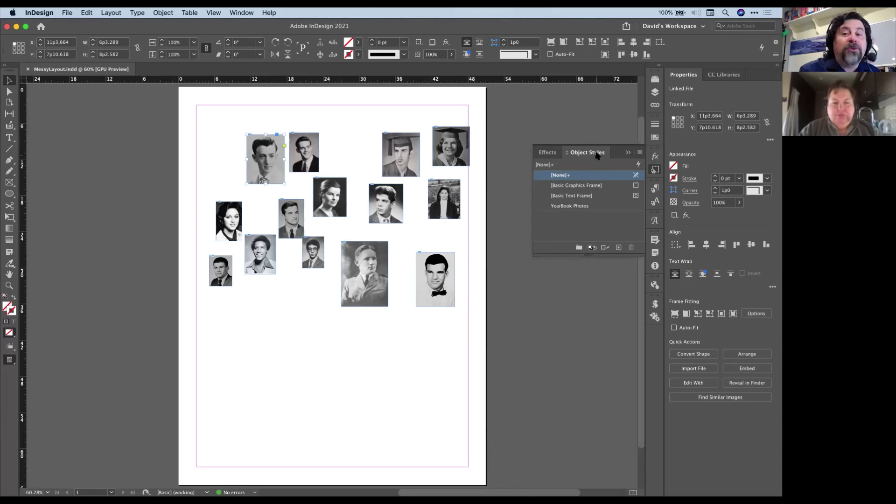
right_click(603, 208)
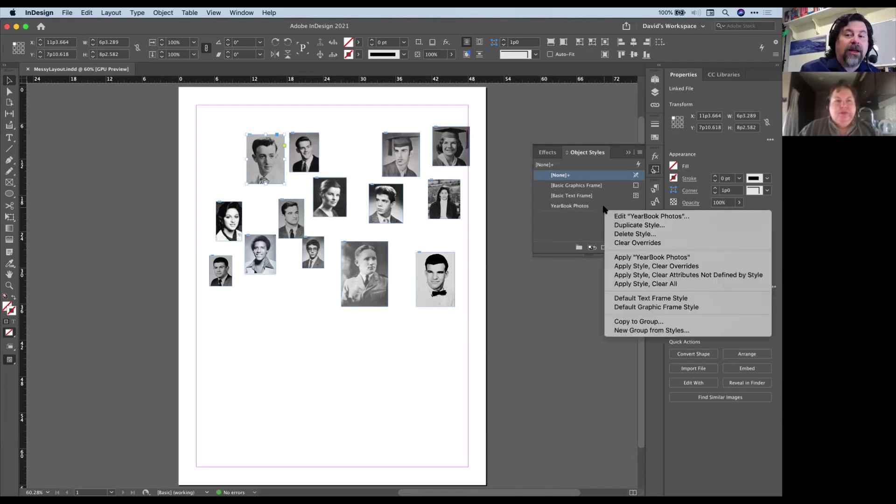
left_click(623, 218)
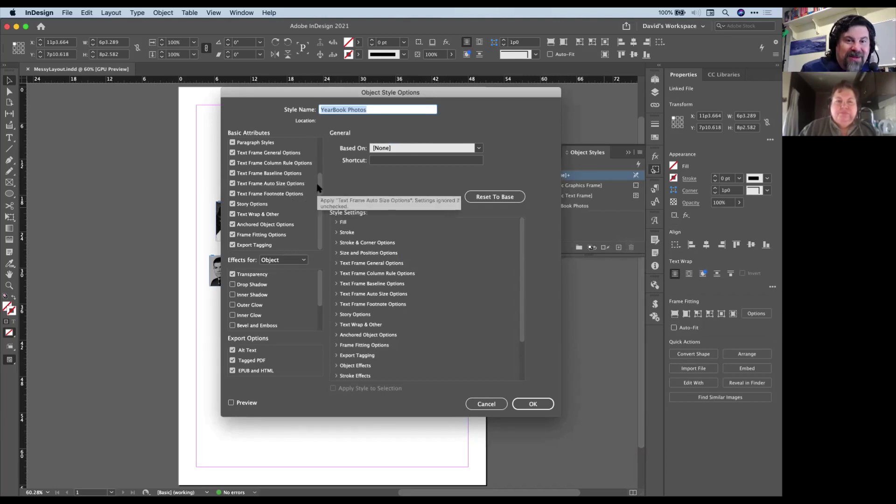
left_click_drag(318, 190, 330, 141)
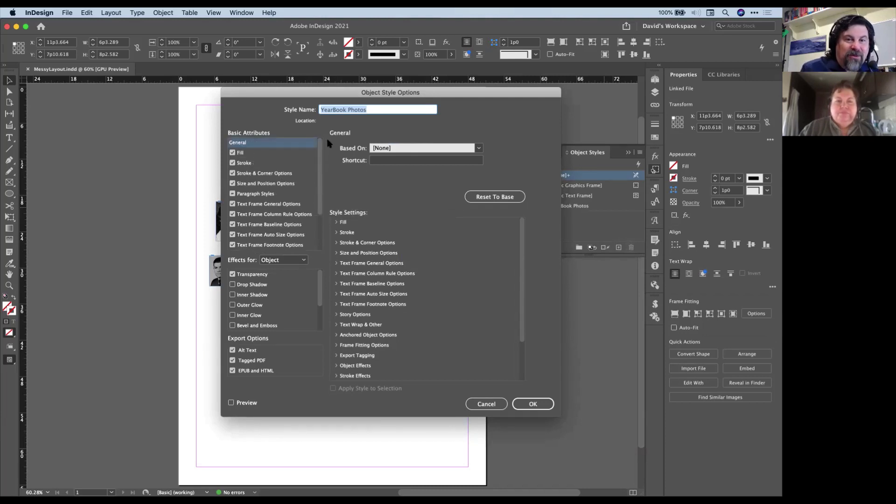
left_click(269, 185)
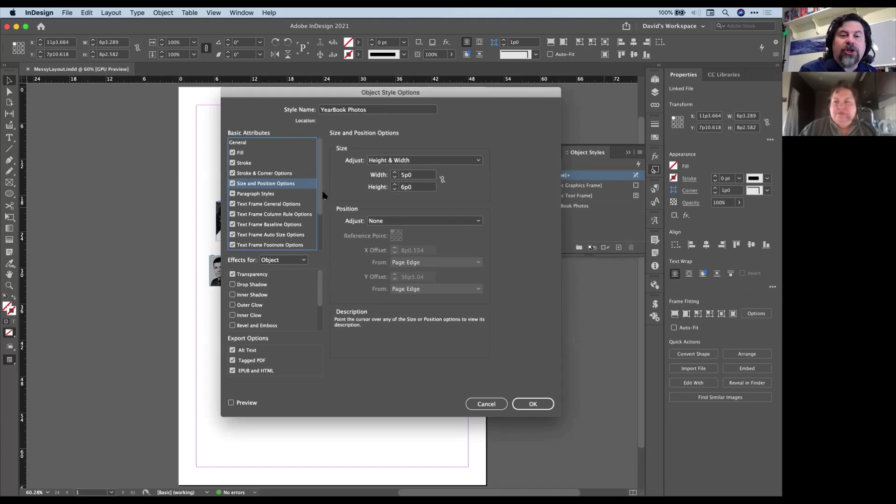
scroll(280, 236, "down", 3)
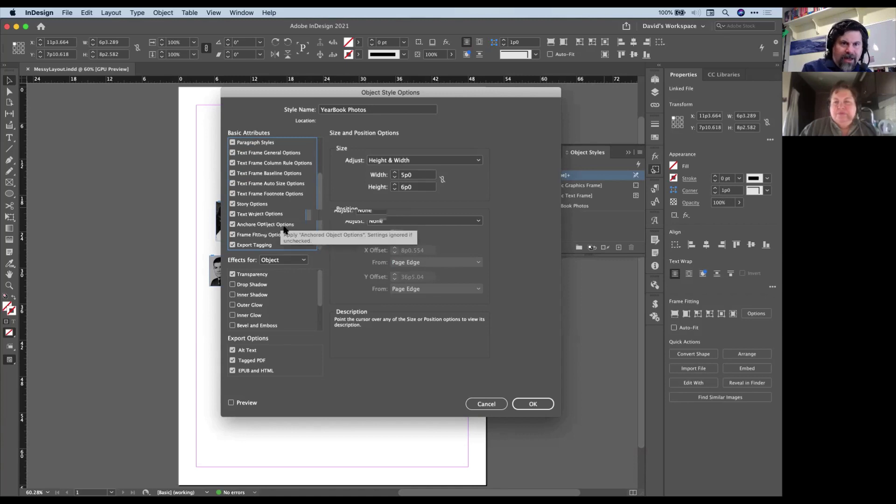
left_click(267, 235)
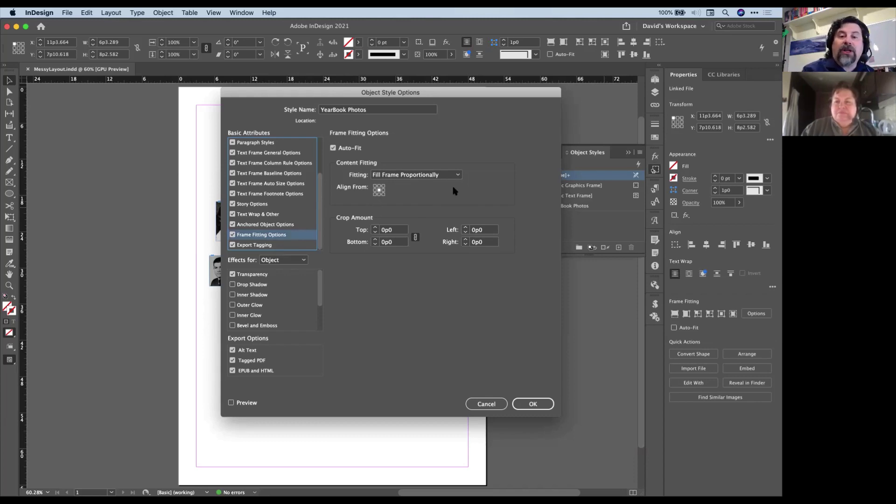
left_click(532, 404)
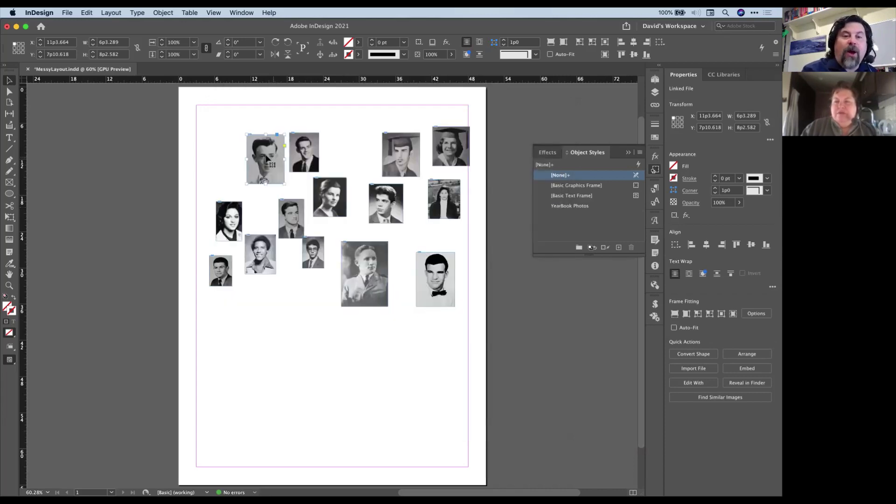
- Apply the YearBook Photos object style to all the scattered portrait photos on the page
left_click_drag(233, 149, 476, 324)
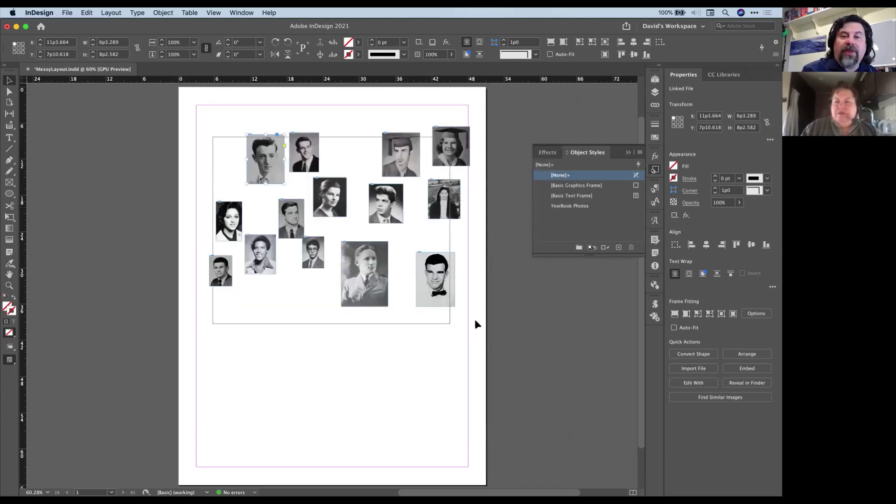
left_click(582, 206)
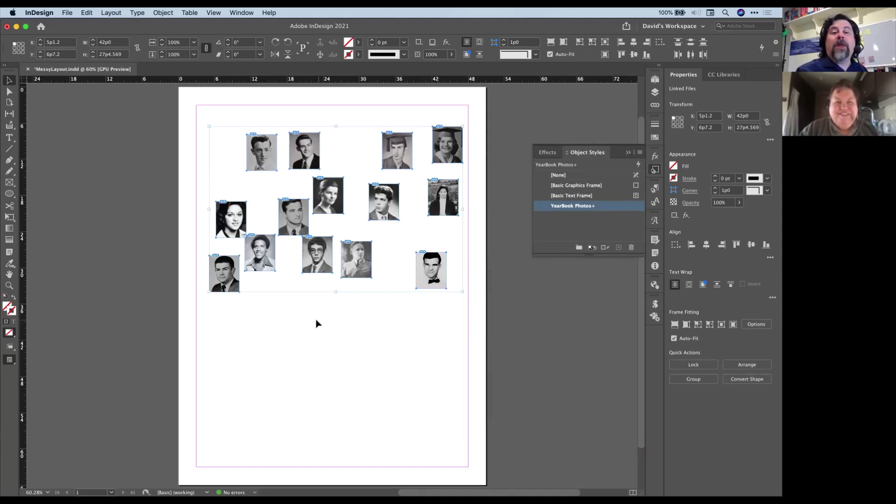
left_click(326, 235)
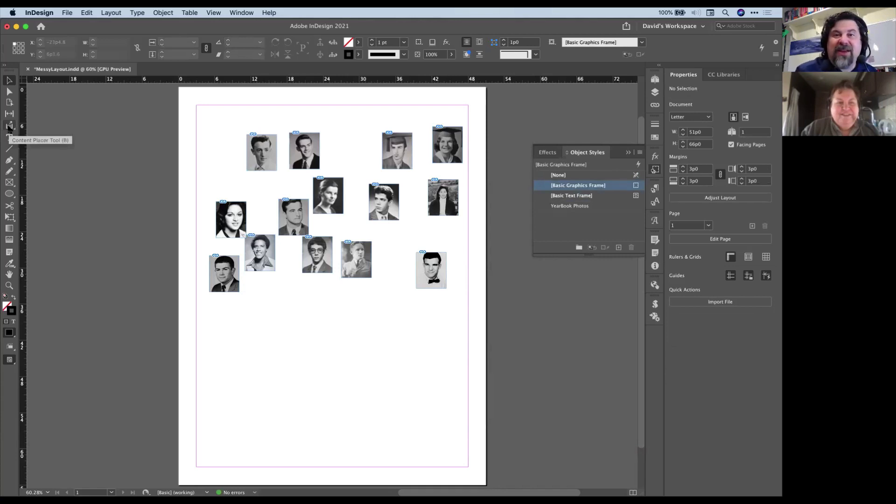
- Collect all the portrait photos as one set with the Content Collector tool and move the conveyor clear of the page's empty lower half
left_click_drag(10, 128, 43, 137)
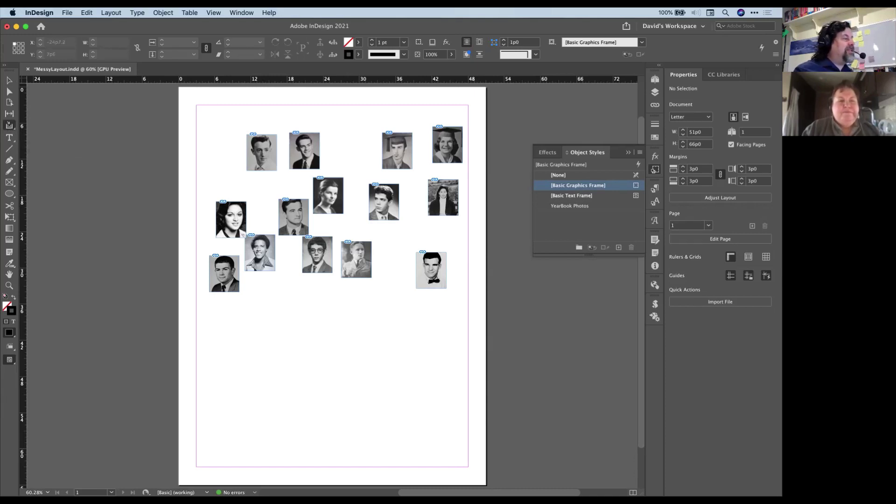
left_click_drag(42, 496, 157, 355)
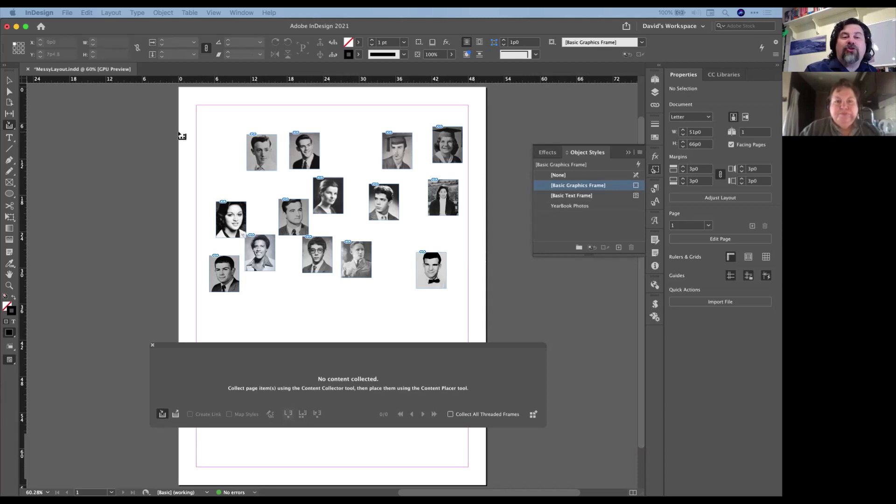
left_click_drag(183, 133, 471, 306)
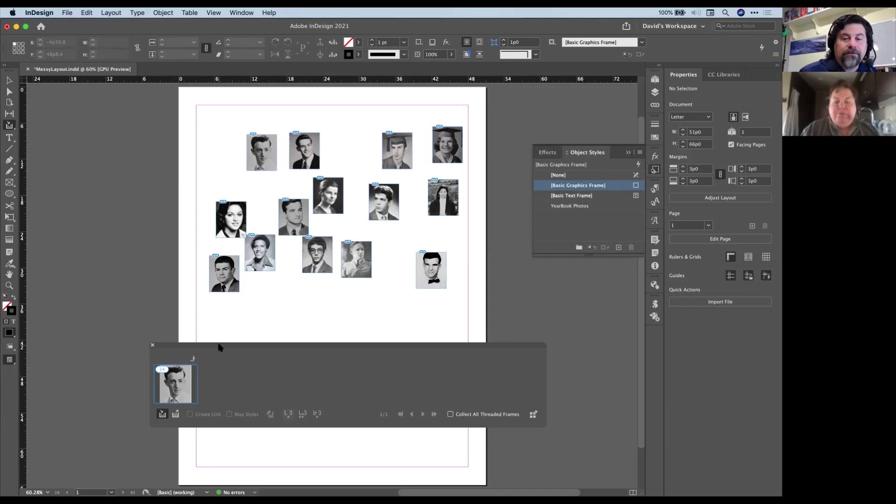
left_click_drag(219, 348, 410, 403)
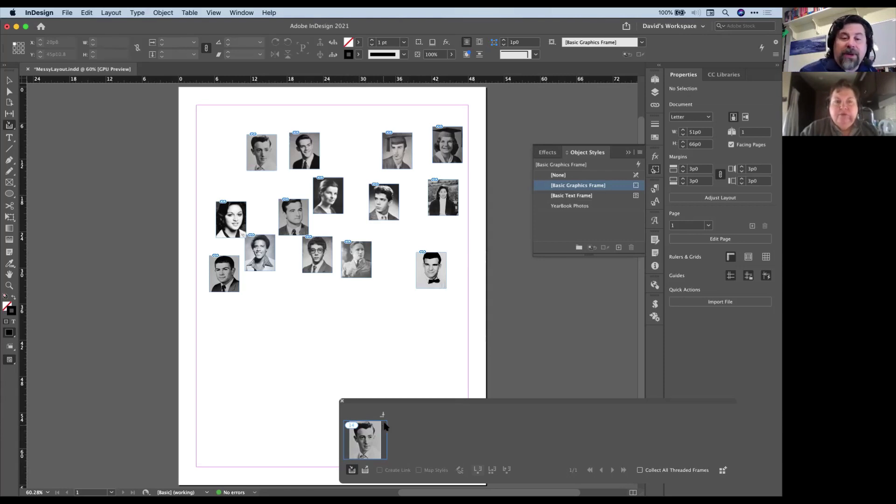
left_click_drag(398, 402, 477, 377)
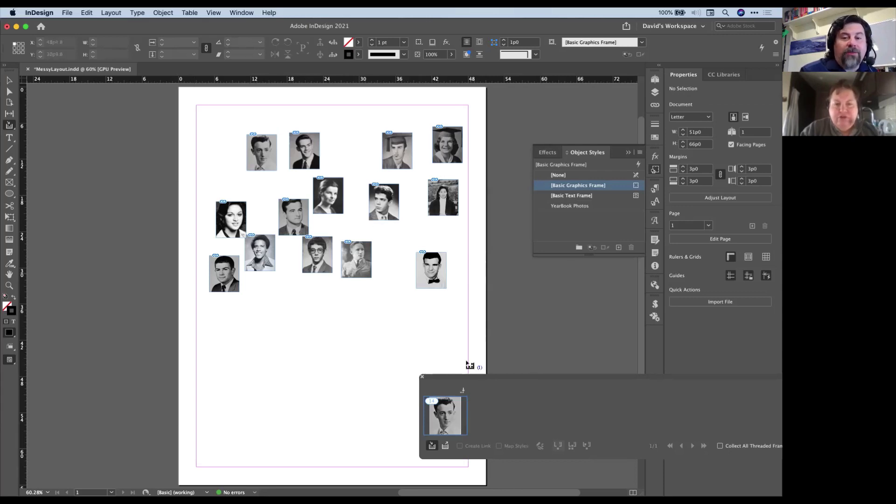
left_click_drag(467, 375, 516, 373)
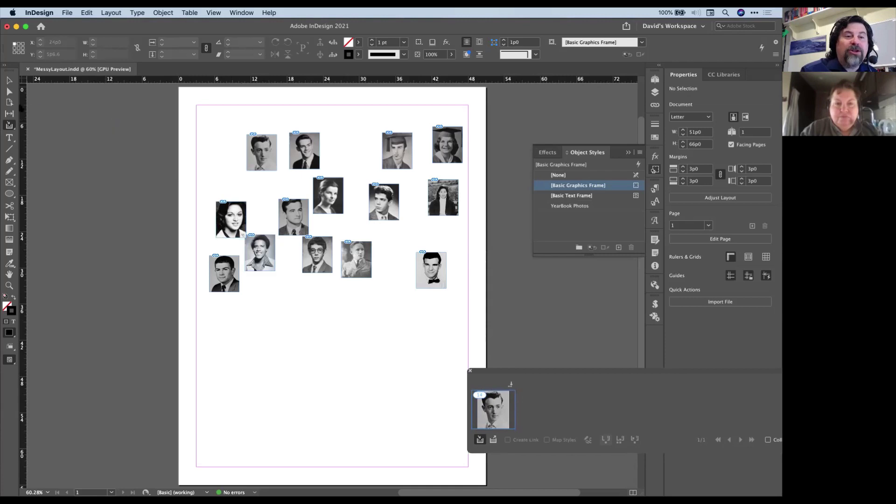
- Place the collected set with the Content Placer tool as a grid of four columns and four rows, about 40p1 by 27p6, below the originals
left_click(9, 126)
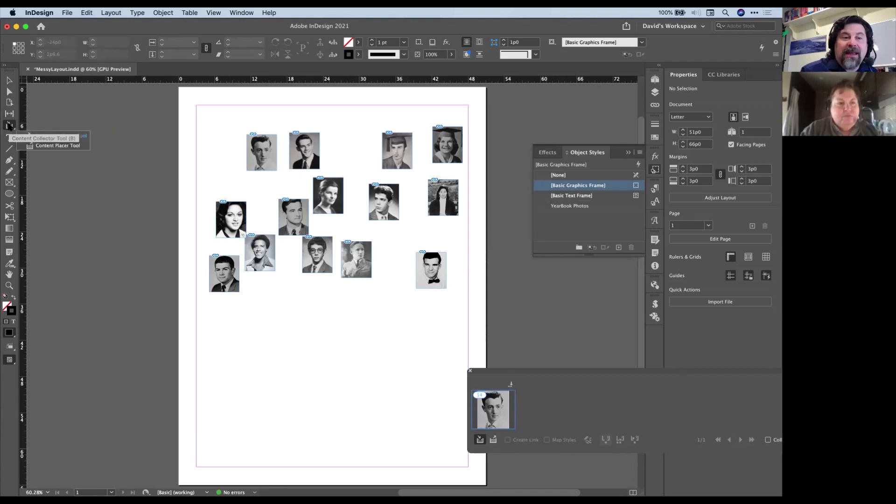
left_click(44, 146)
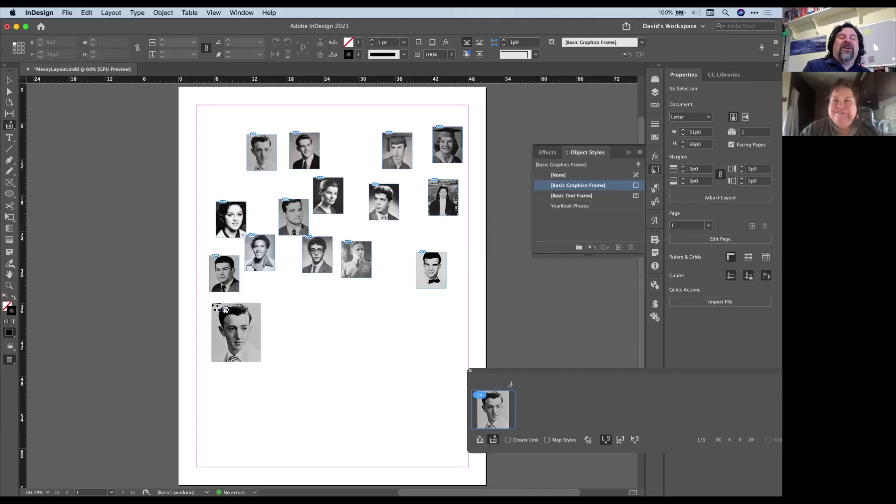
left_click_drag(214, 307, 451, 462)
left_click_drag(459, 471, 459, 470)
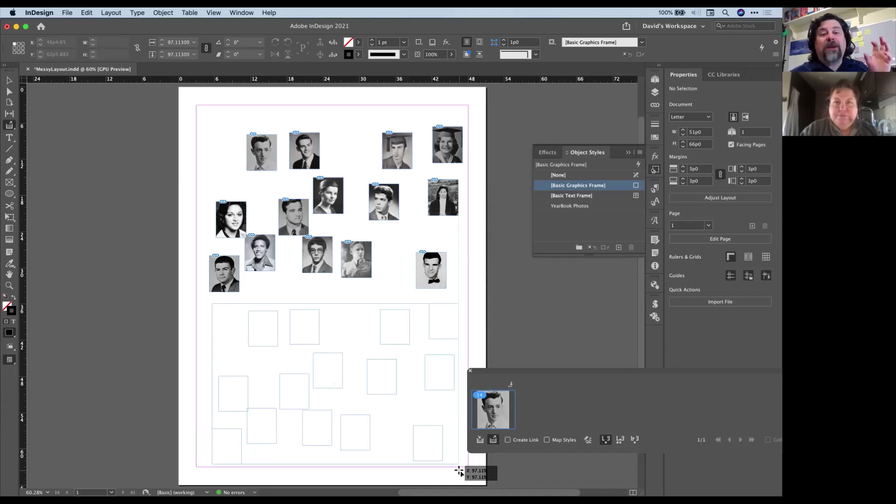
mouse_move(460, 470)
left_mouse_down()
mouse_move(392, 394)
mouse_move(459, 470)
left_mouse_up()
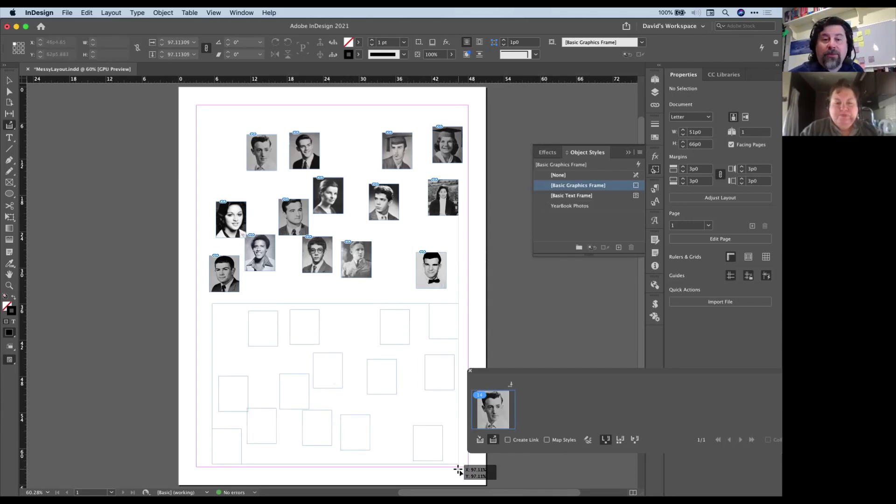
key("Up")
left_click_drag(458, 470, 458, 470)
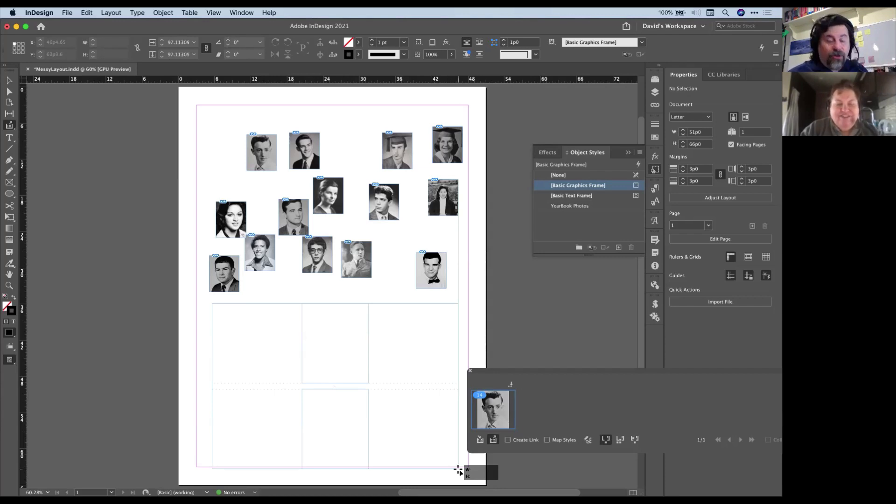
mouse_move(459, 470)
left_mouse_down()
mouse_move(368, 406)
mouse_move(436, 466)
mouse_move(454, 469)
left_mouse_up()
key("Up")
key("Up")
key("Right")
key("Right")
key("Right")
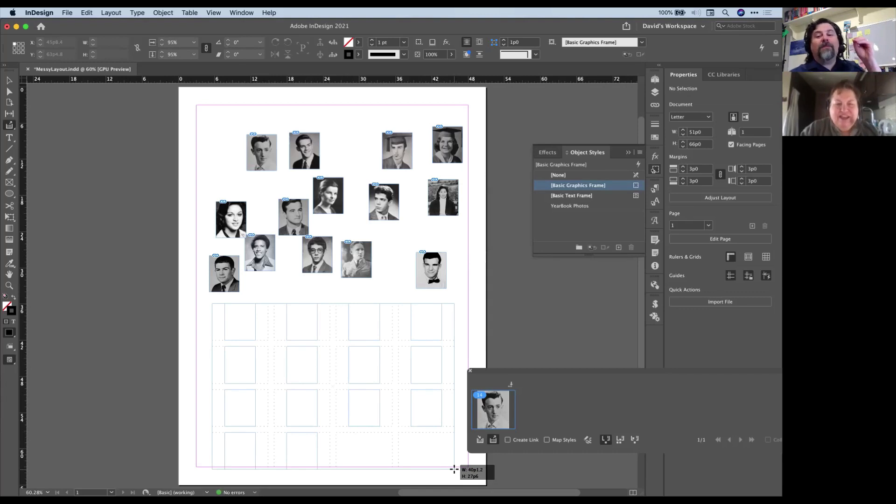
left_click_drag(455, 469, 455, 469)
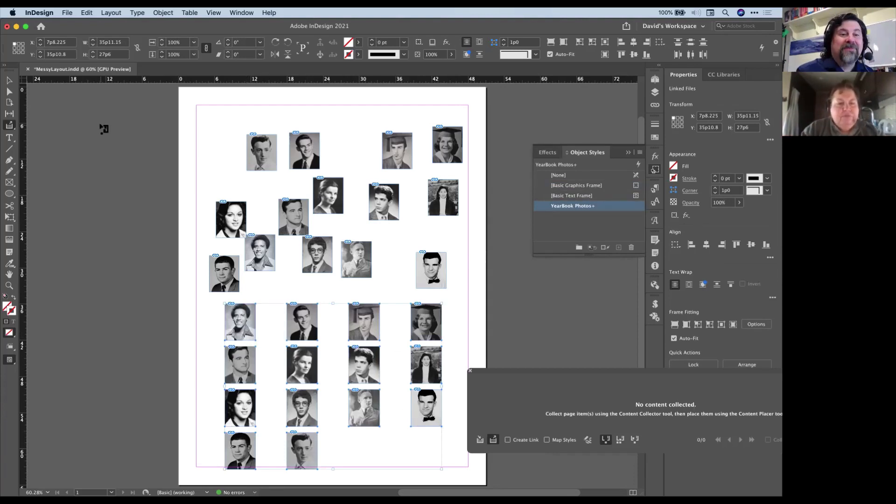
- Delete the original scattered photos from the upper half of the page, keeping the new grid
left_click(8, 81)
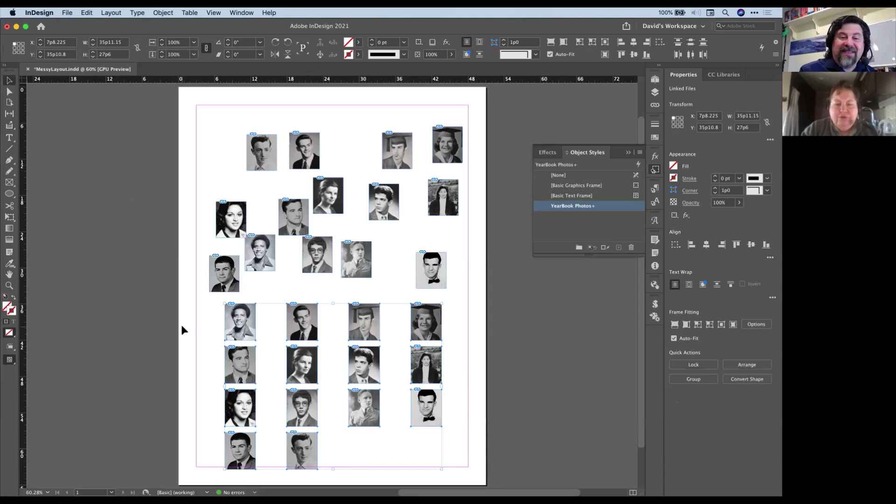
left_click(656, 106)
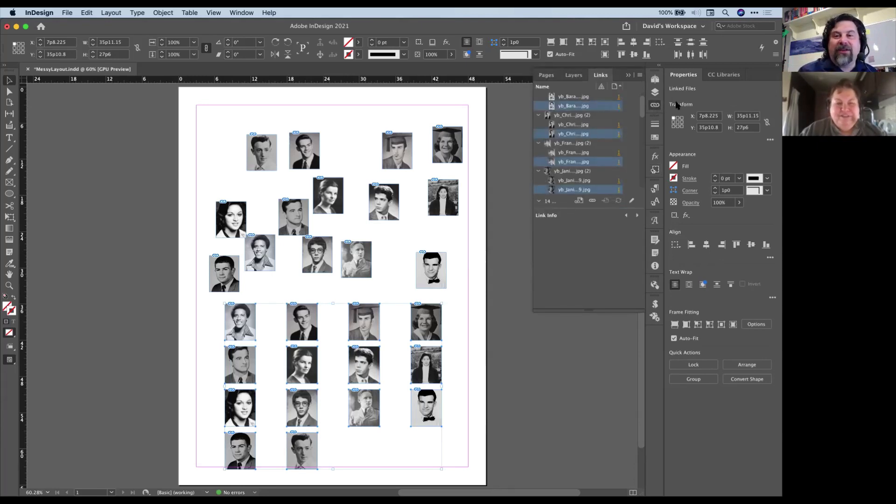
left_click(655, 107)
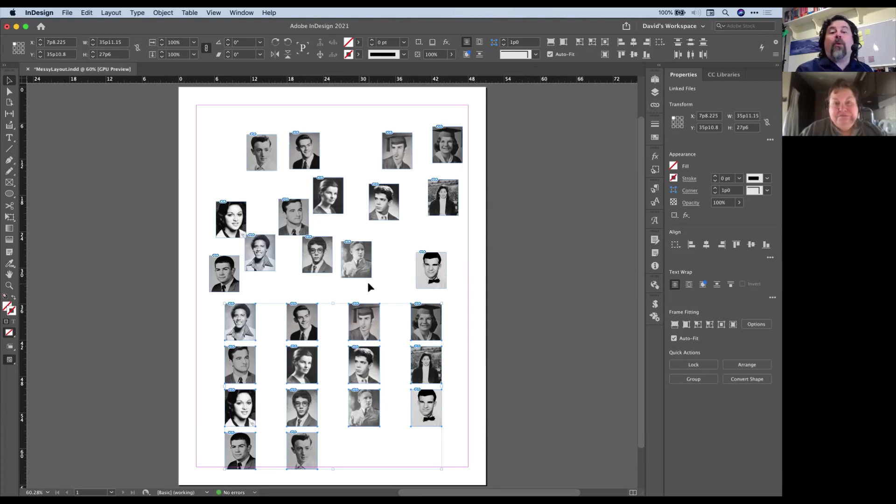
left_click_drag(196, 129, 470, 285)
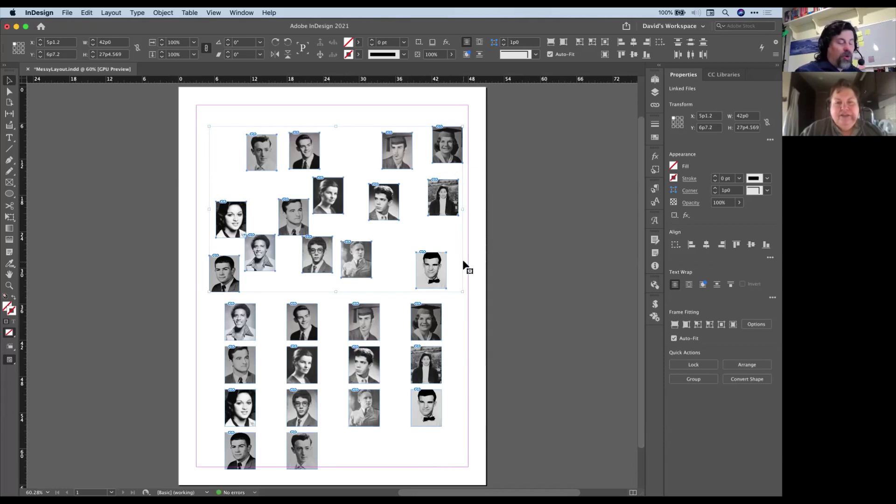
key("Delete")
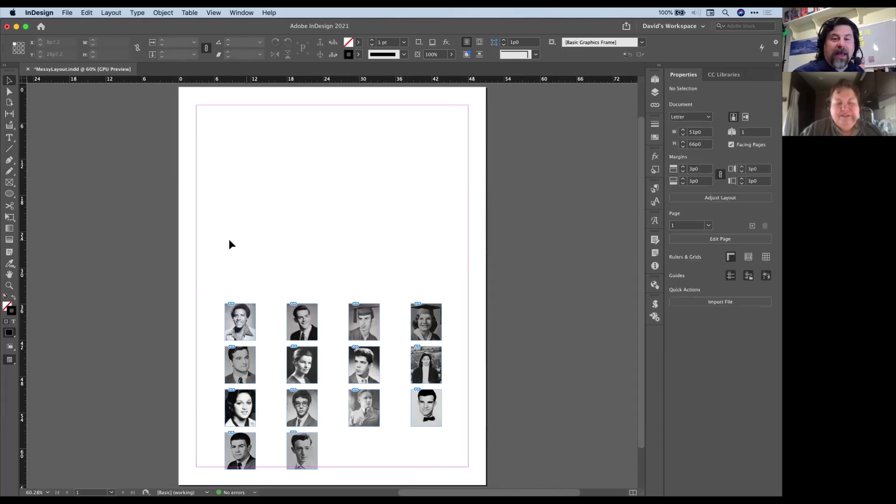
- Move the photo grid to the upper part of the page and tighten its column gaps to an overall width of about 23p6
left_click_drag(224, 271, 444, 464)
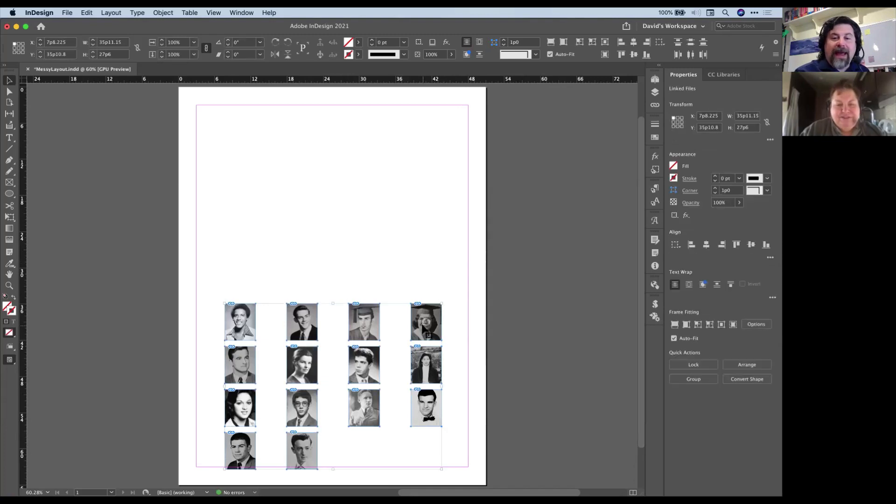
left_click_drag(423, 329, 421, 145)
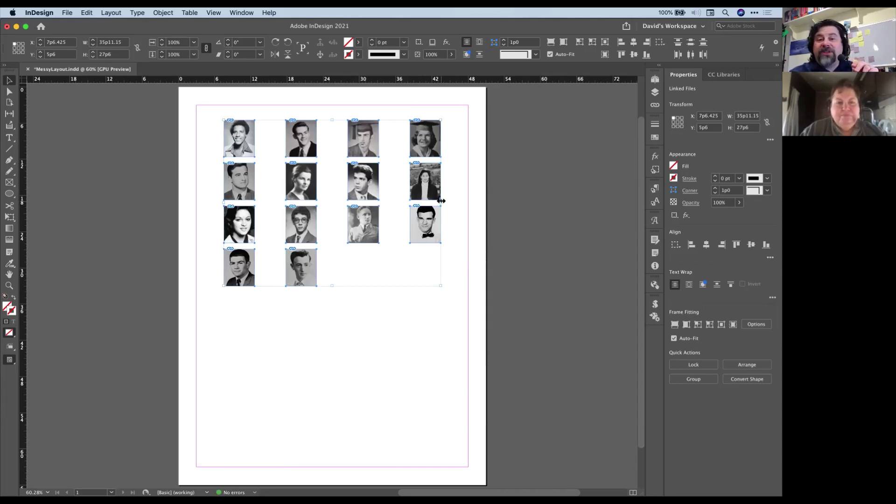
left_click_drag(441, 201, 441, 201)
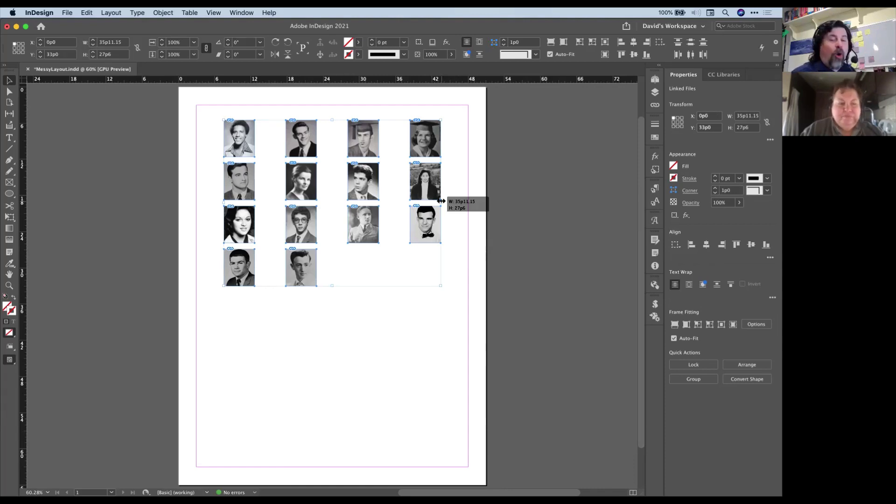
left_click_drag(441, 200, 364, 187)
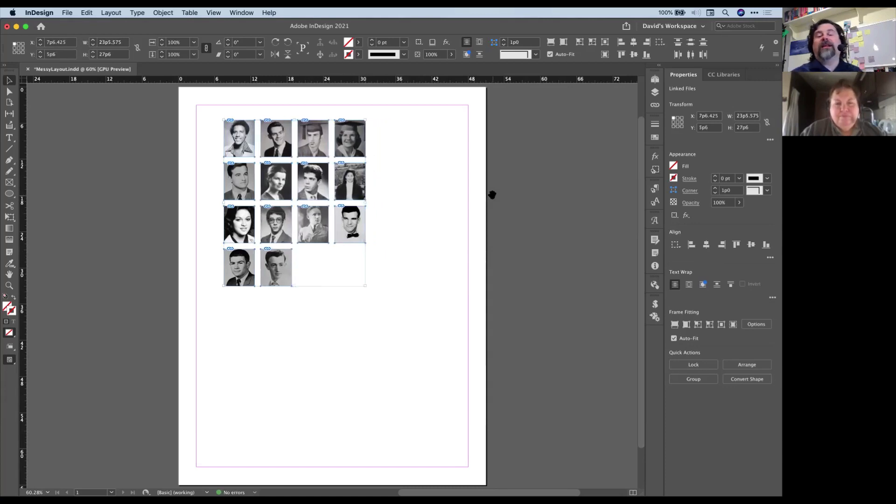